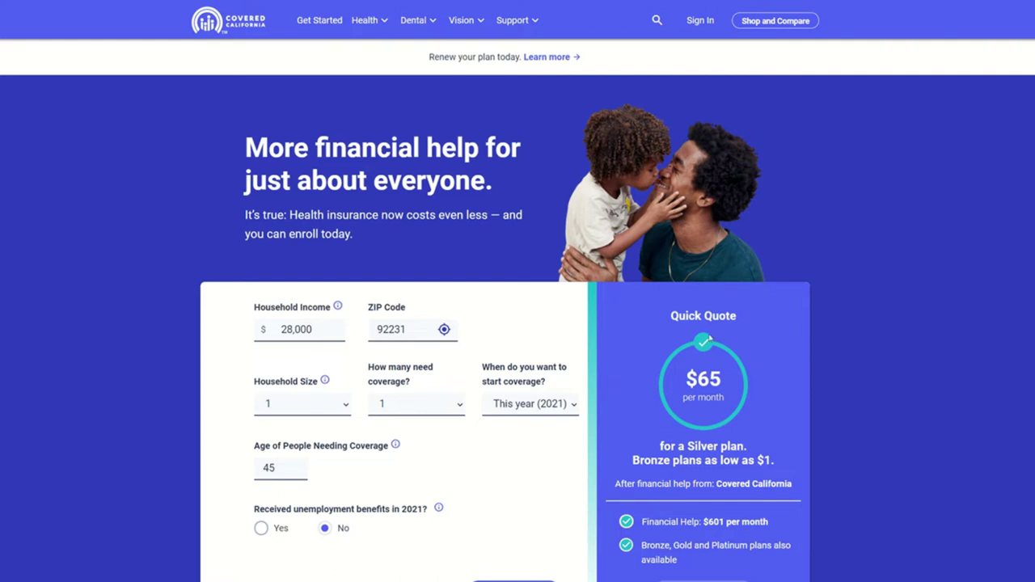
Open the Shop and Compare questionnaire and set the coverage year to 2022.
{"action": "left_click", "coordinate": [760, 22]}
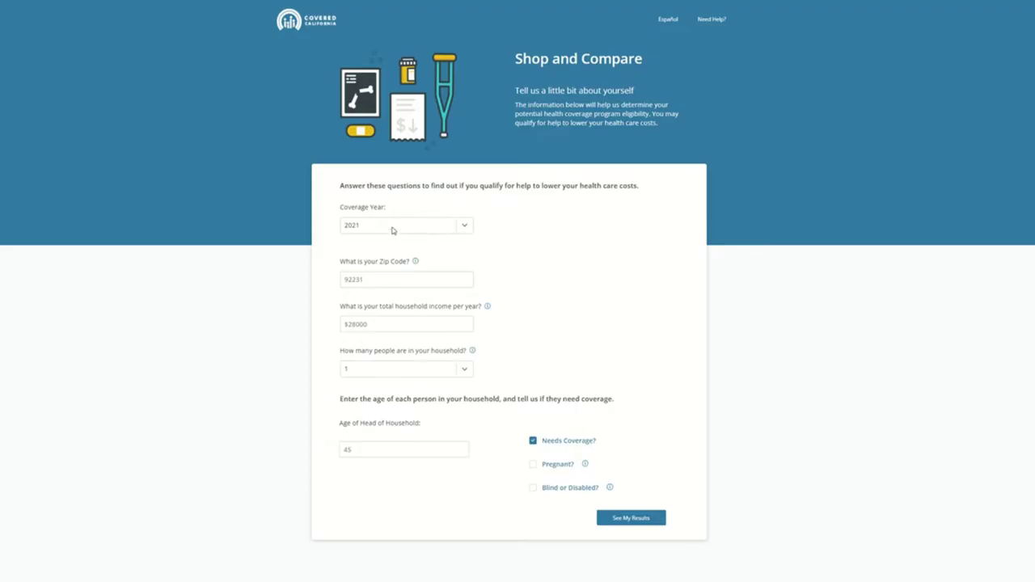
{"action": "left_click", "coordinate": [388, 233]}
{"action": "left_click", "coordinate": [365, 305]}
Set the ZIP code to 92054 and the total yearly household income to $65000.
{"action": "left_click", "coordinate": [418, 278]}
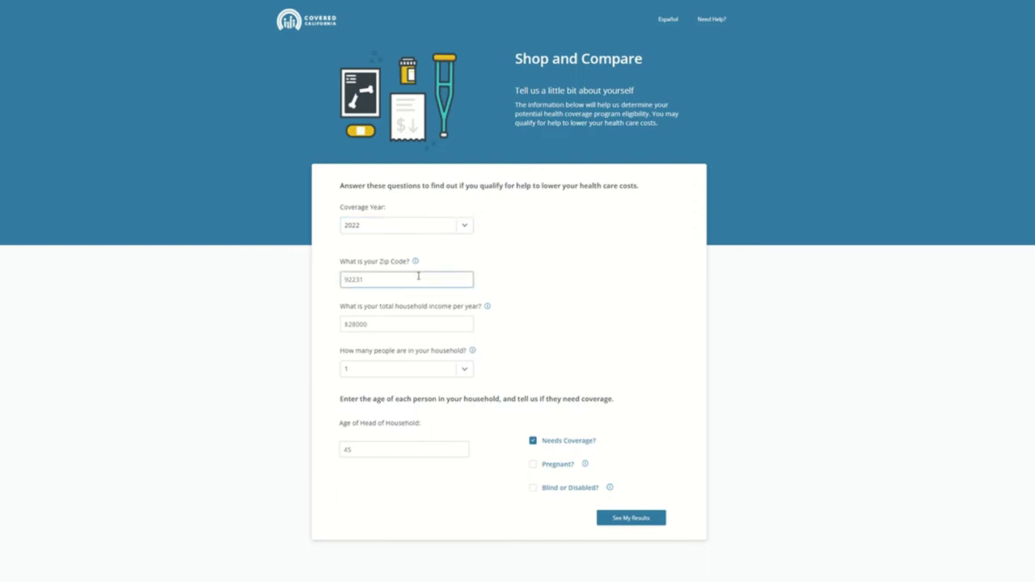
{"action": "double_click", "coordinate": [418, 277]}
{"action": "type", "text": "920"}
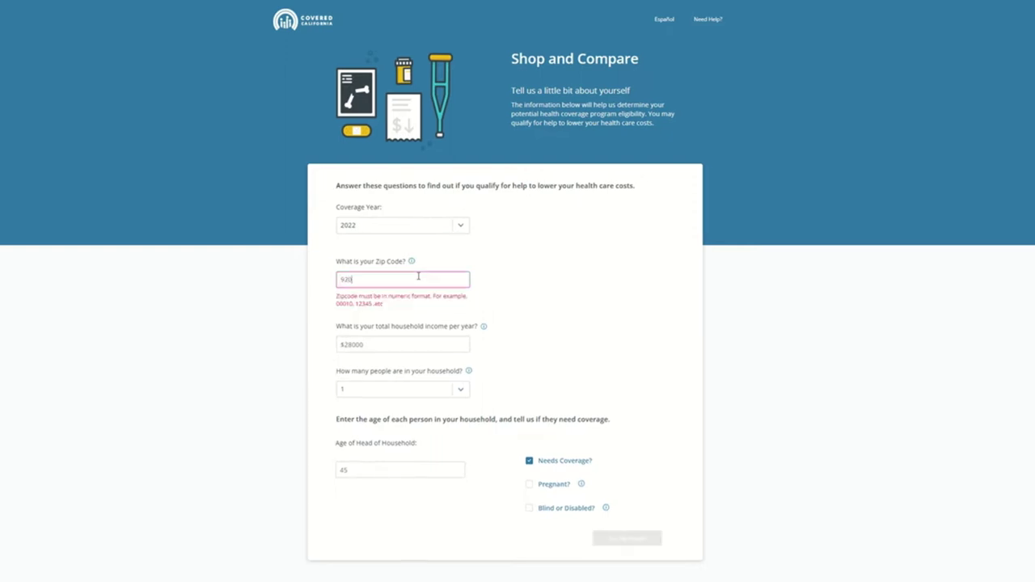
{"action": "type", "text": "54"}
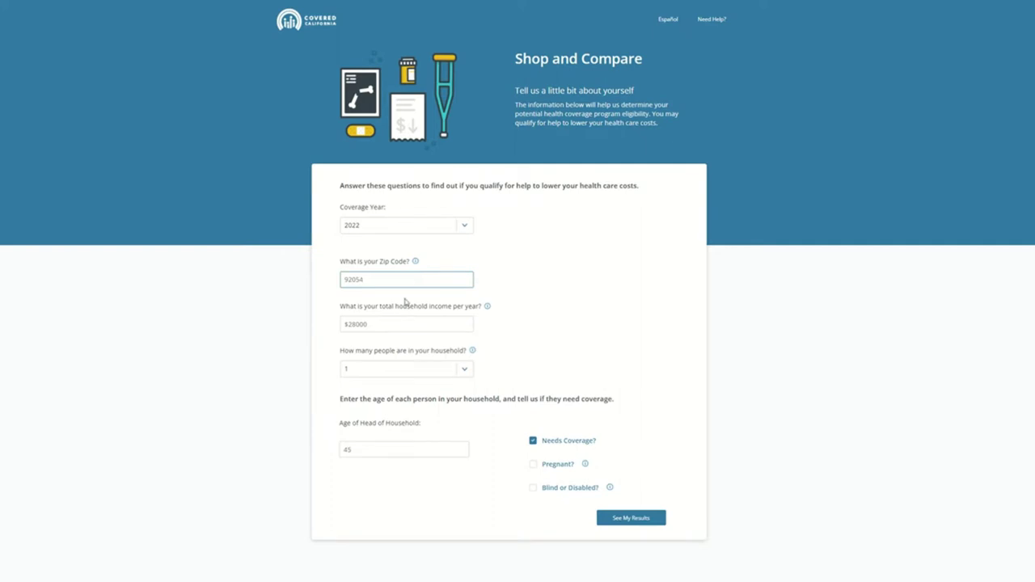
{"action": "left_click", "coordinate": [433, 324]}
{"action": "double_click", "coordinate": [433, 324]}
{"action": "type", "text": "$65000"}
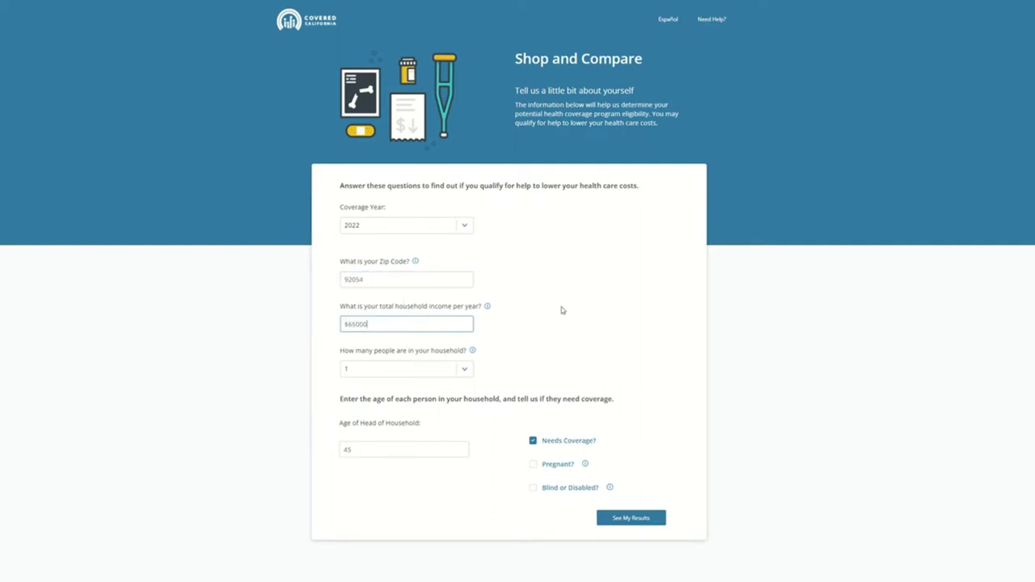
Set the number of people in the household to 5.
{"action": "left_click", "coordinate": [437, 370]}
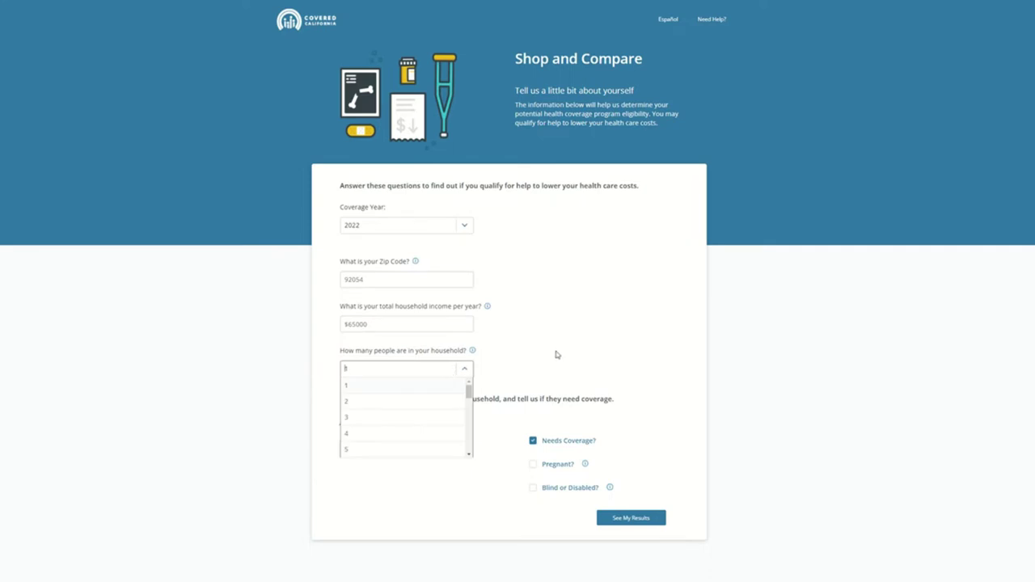
{"action": "scroll", "coordinate": [365, 439], "scroll_direction": "down", "scroll_amount": 2}
{"action": "scroll", "coordinate": [364, 409], "scroll_direction": "up", "scroll_amount": 1}
{"action": "left_click", "coordinate": [361, 415]}
{"action": "scroll", "coordinate": [236, 408], "scroll_direction": "down", "scroll_amount": 1}
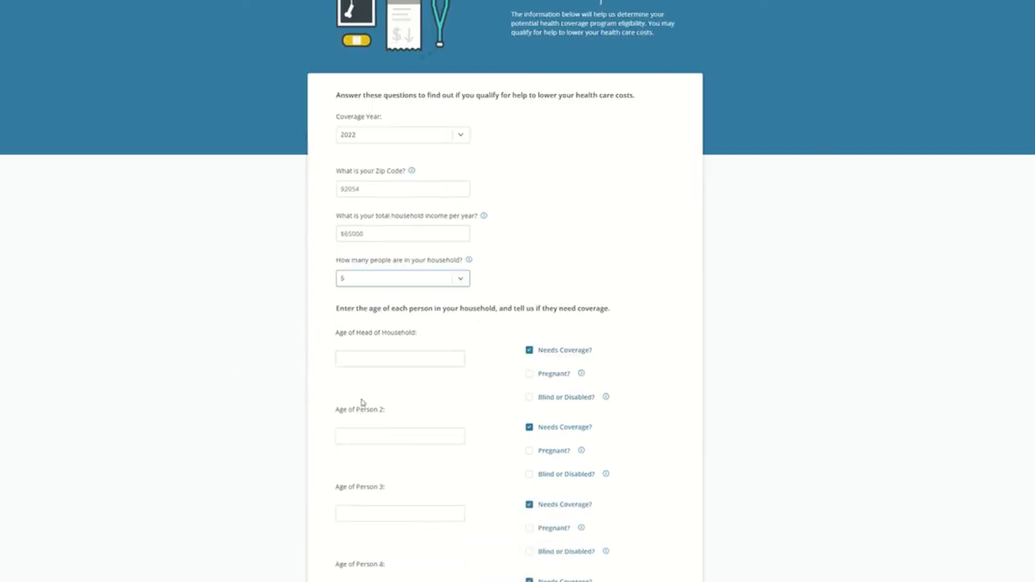
Enter the household members' ages: 55 for the head of household and 54, 22, 20 and 19 for persons 2 to 5.
{"action": "left_click", "coordinate": [365, 365]}
{"action": "type", "text": "55"}
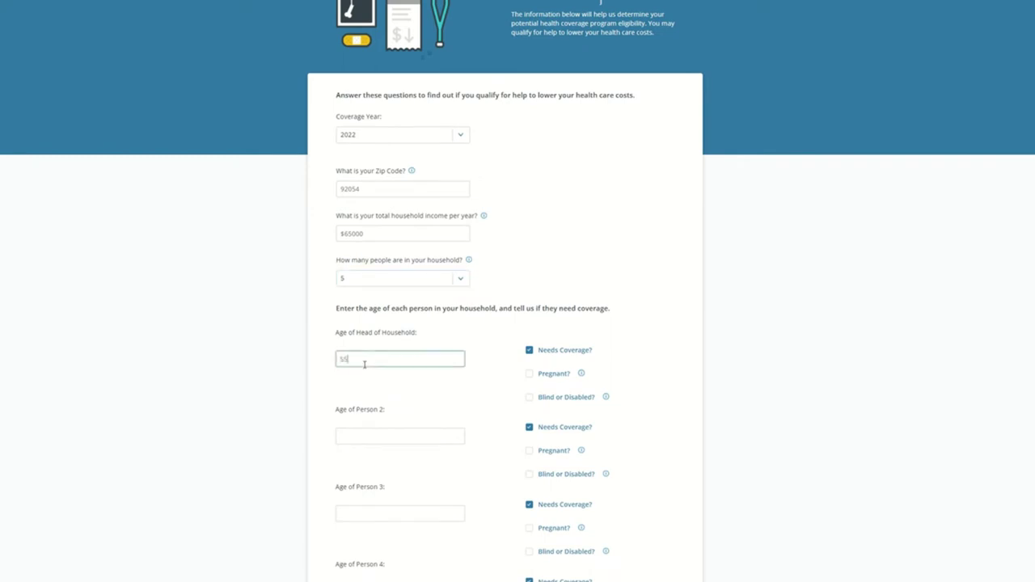
{"action": "left_click", "coordinate": [364, 435]}
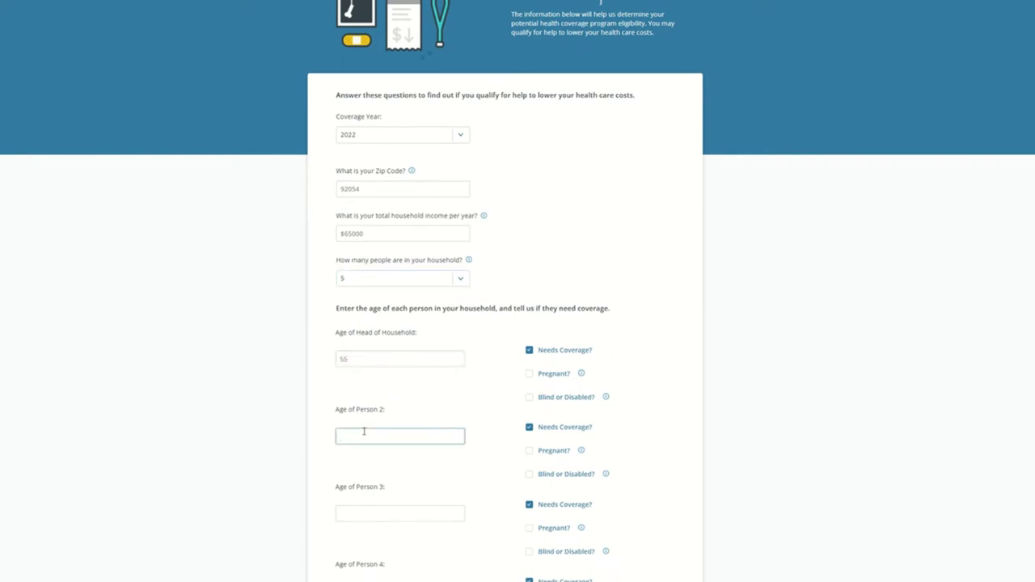
{"action": "type", "text": "54"}
{"action": "scroll", "coordinate": [368, 429], "scroll_direction": "down", "scroll_amount": 1}
{"action": "left_click", "coordinate": [363, 422]}
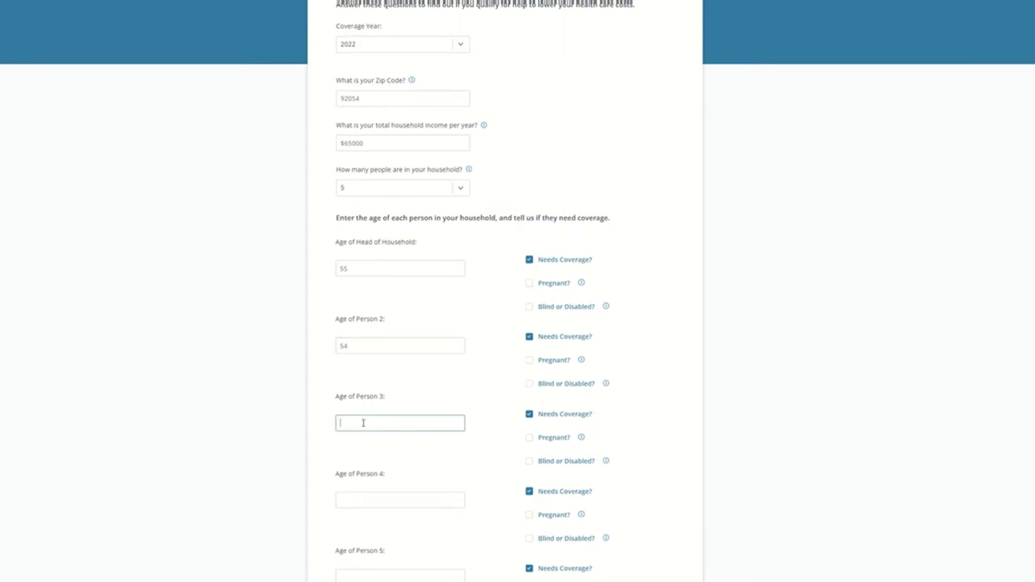
{"action": "type", "text": "22"}
{"action": "left_click", "coordinate": [351, 499]}
{"action": "type", "text": "20"}
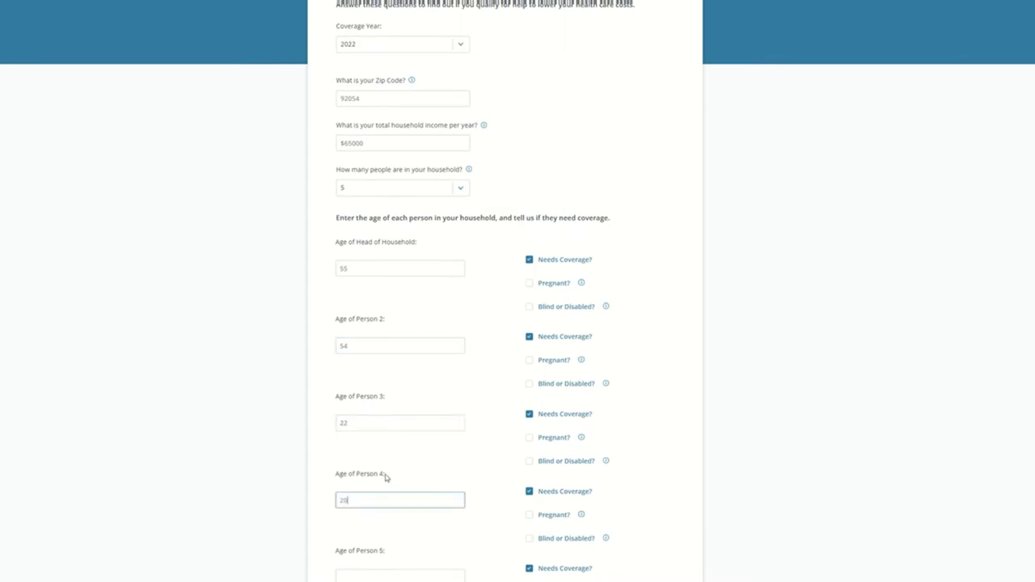
{"action": "scroll", "coordinate": [383, 476], "scroll_direction": "down", "scroll_amount": 2}
{"action": "left_click", "coordinate": [355, 455]}
{"action": "type", "text": "19"}
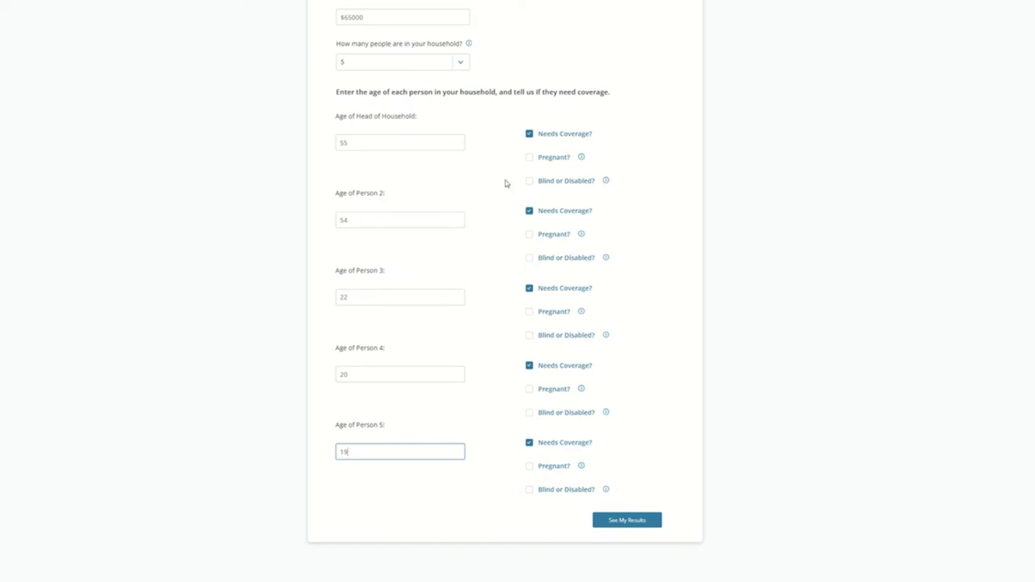
{"action": "left_click", "coordinate": [529, 367]}
{"action": "left_click", "coordinate": [529, 443]}
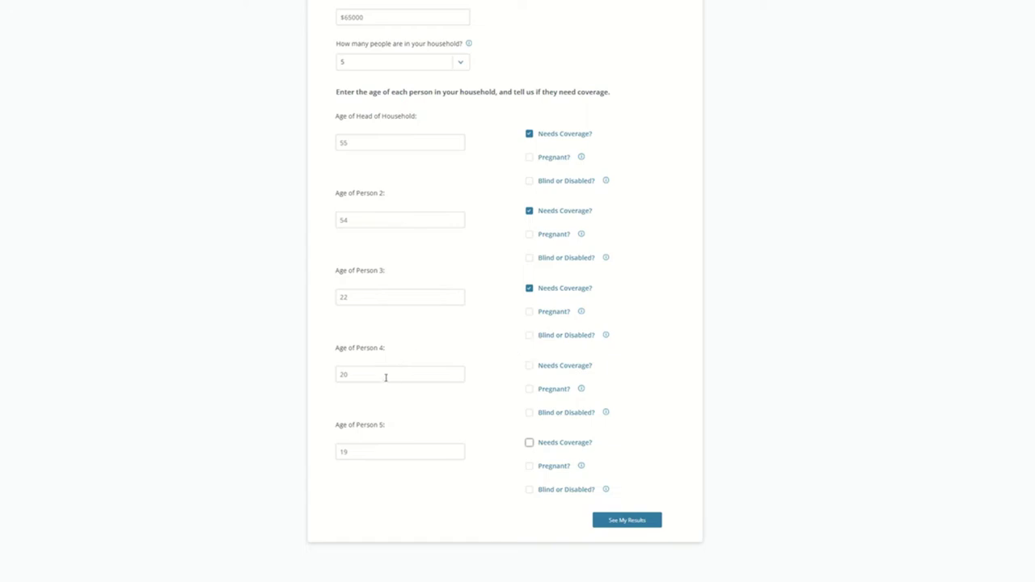
{"action": "left_click", "coordinate": [529, 365]}
{"action": "left_click", "coordinate": [529, 442]}
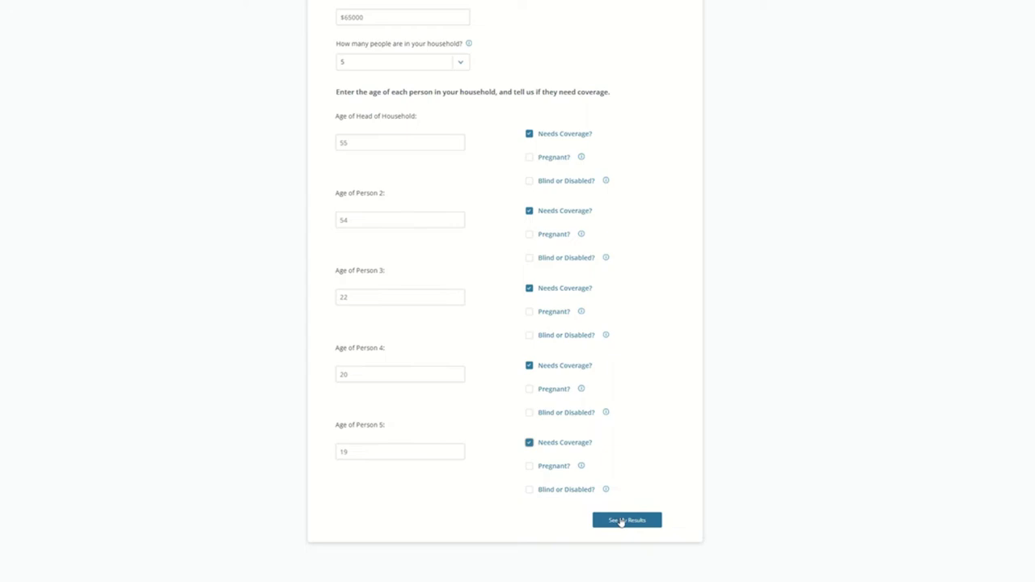
Submit the household details for the eligibility results and open the preview of the Covered California plans.
{"action": "left_click", "coordinate": [621, 521]}
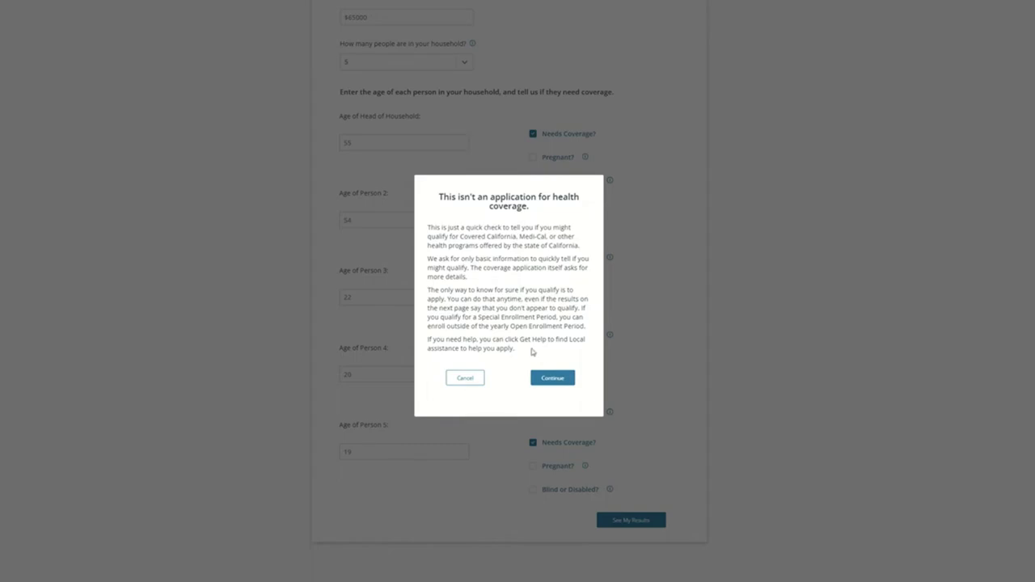
{"action": "left_click", "coordinate": [552, 379]}
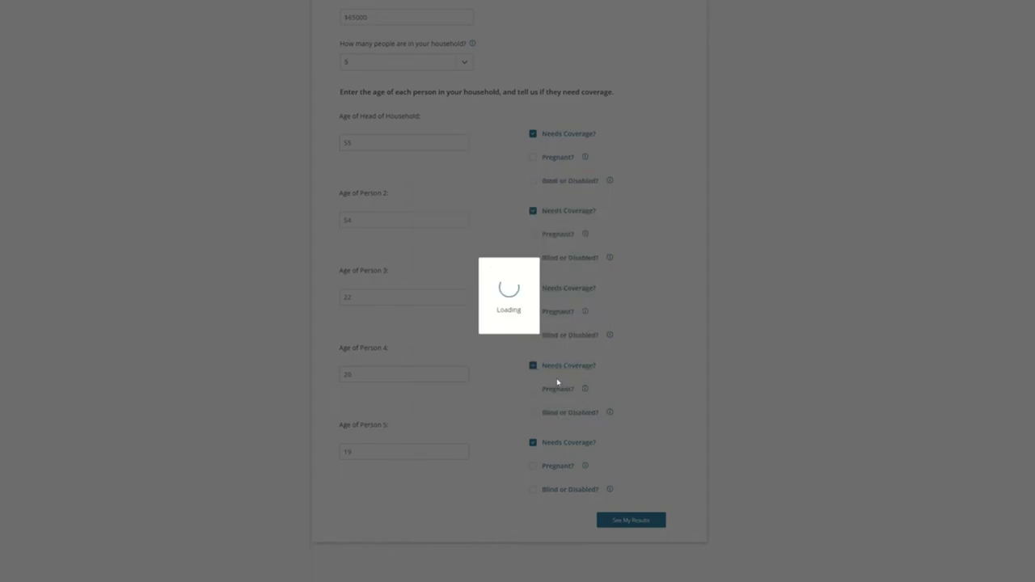
{"action": "scroll", "coordinate": [667, 485], "scroll_direction": "up", "scroll_amount": 2}
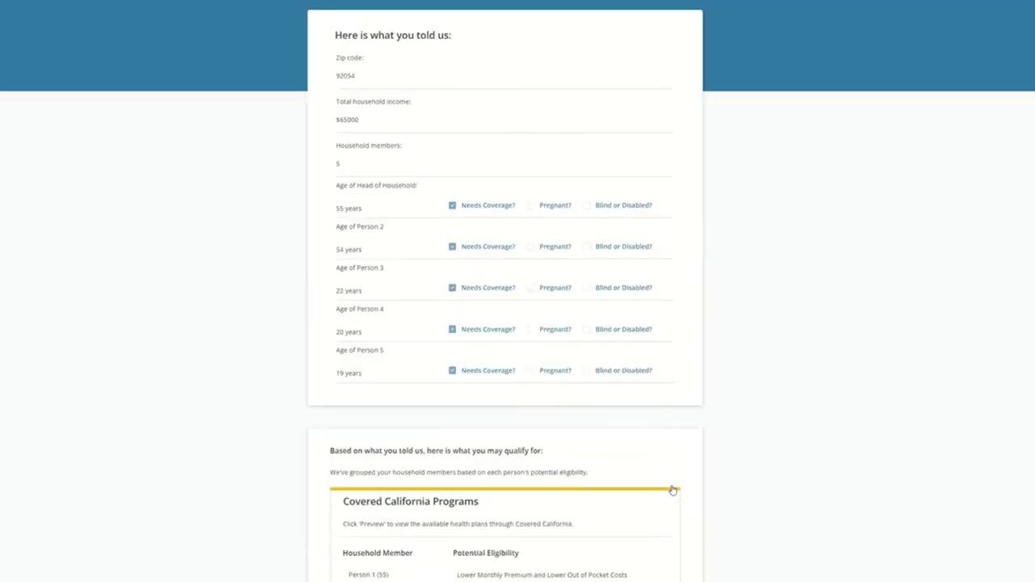
{"action": "scroll", "coordinate": [672, 489], "scroll_direction": "down", "scroll_amount": 3}
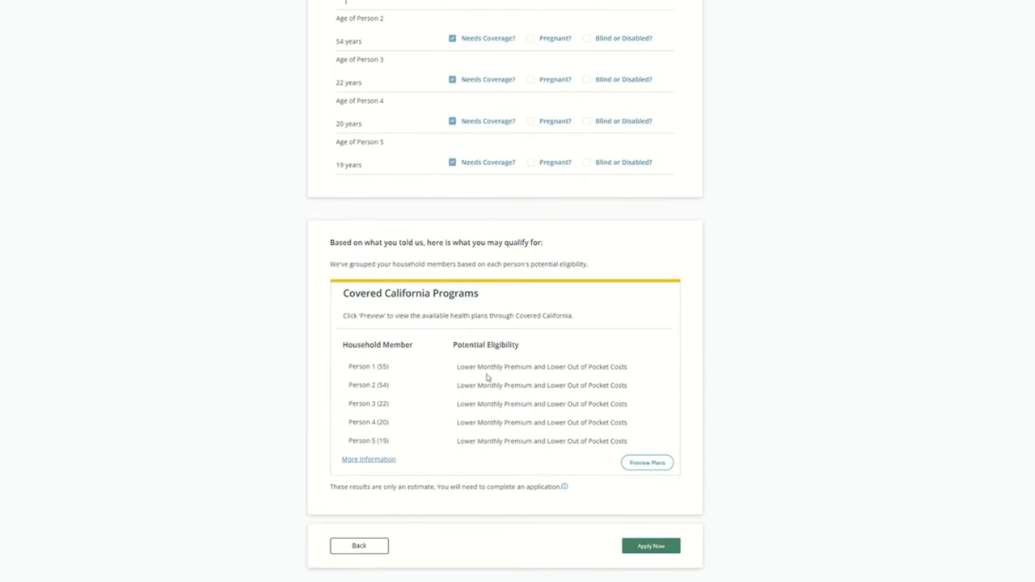
{"action": "left_click", "coordinate": [643, 460]}
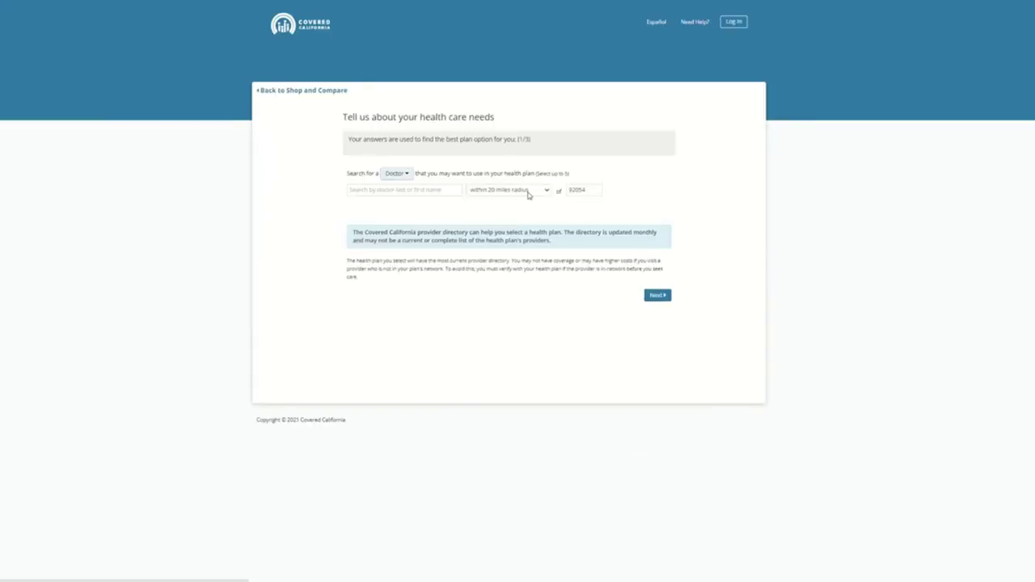
Search for two doctors by last name and add both as preferred providers for the health plan.
{"action": "left_click", "coordinate": [404, 190]}
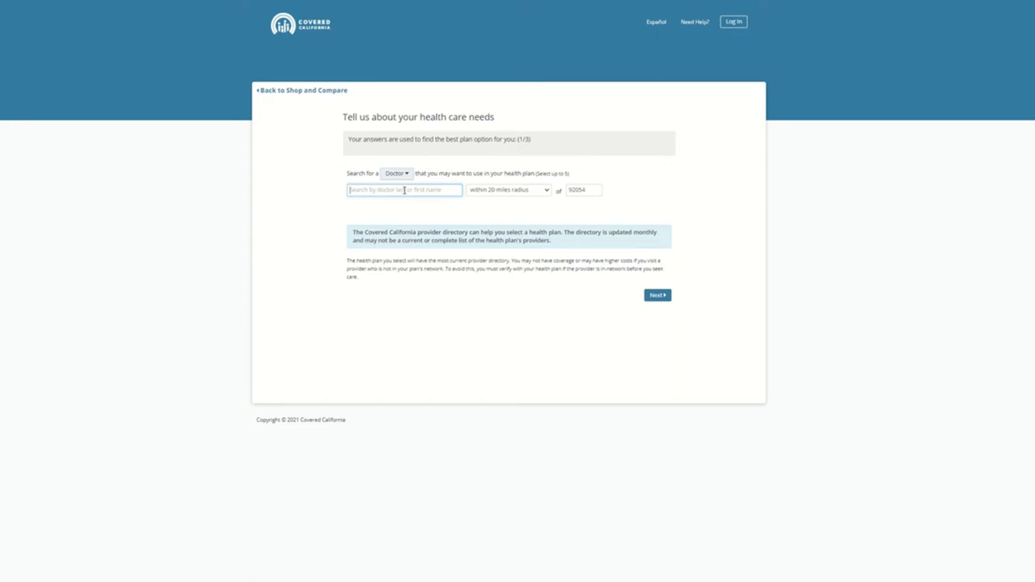
{"action": "type", "text": "simm"}
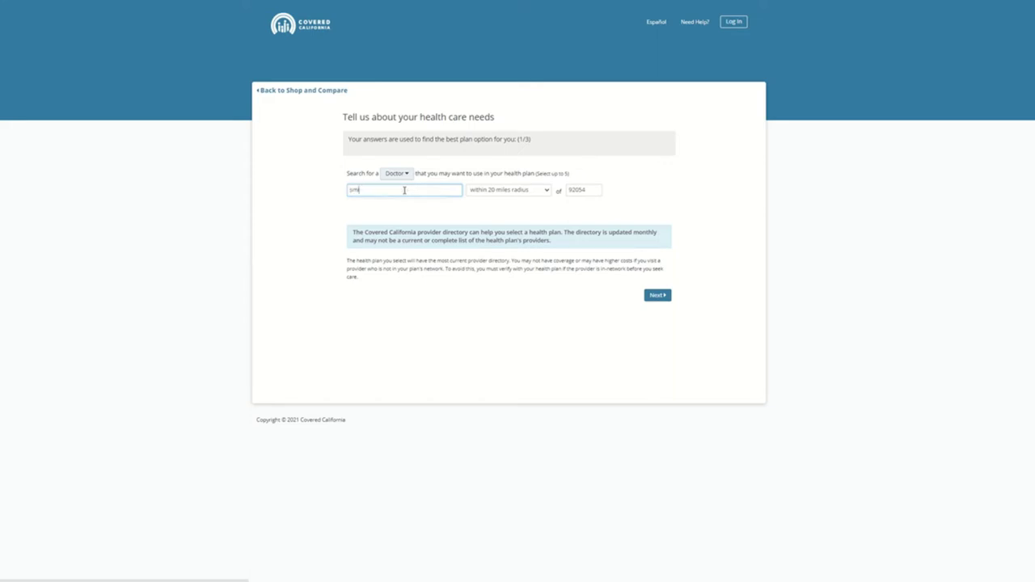
{"action": "left_click", "coordinate": [394, 202]}
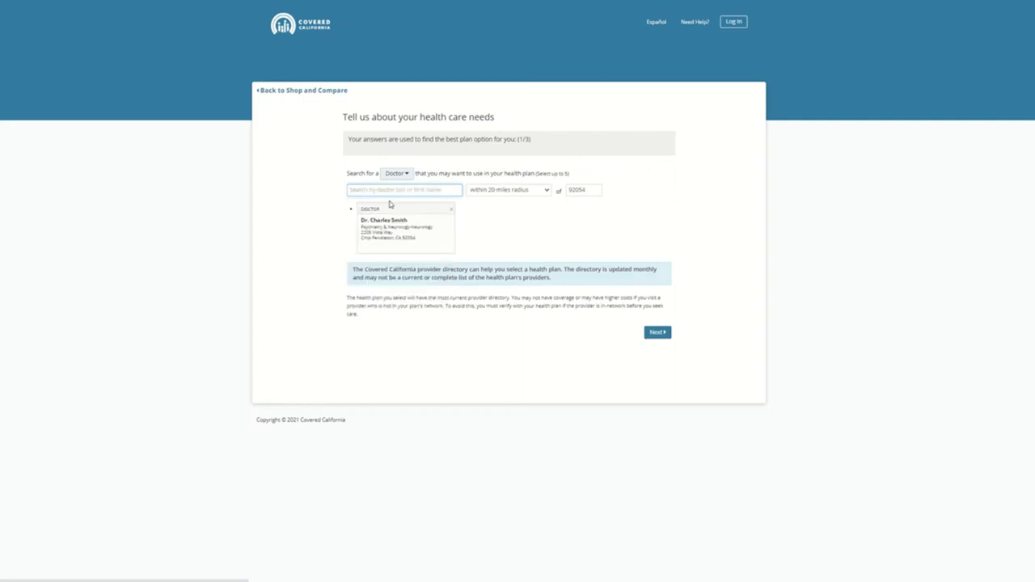
{"action": "type", "text": "joh"}
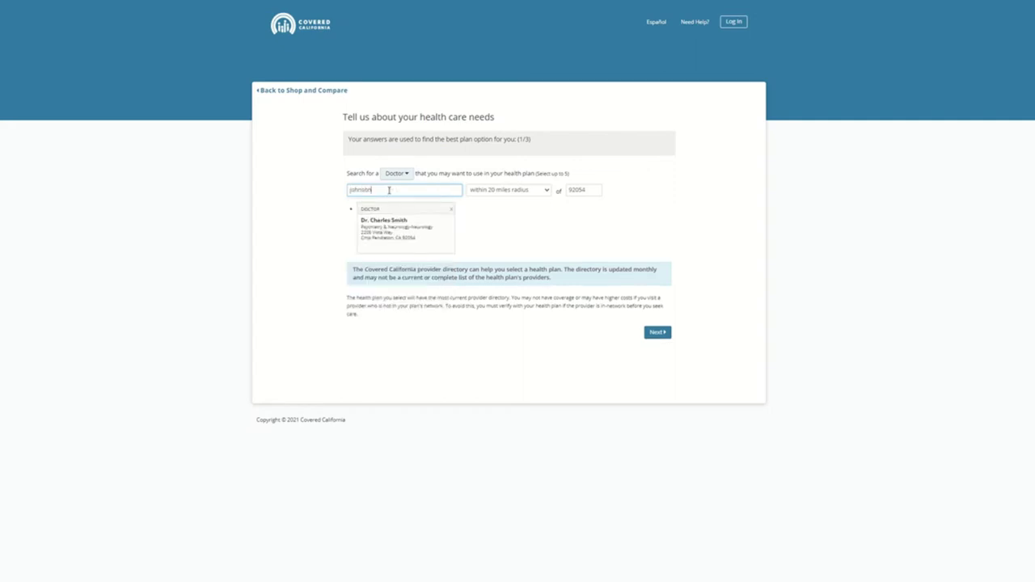
{"action": "type", "text": "nson"}
{"action": "left_click", "coordinate": [389, 203]}
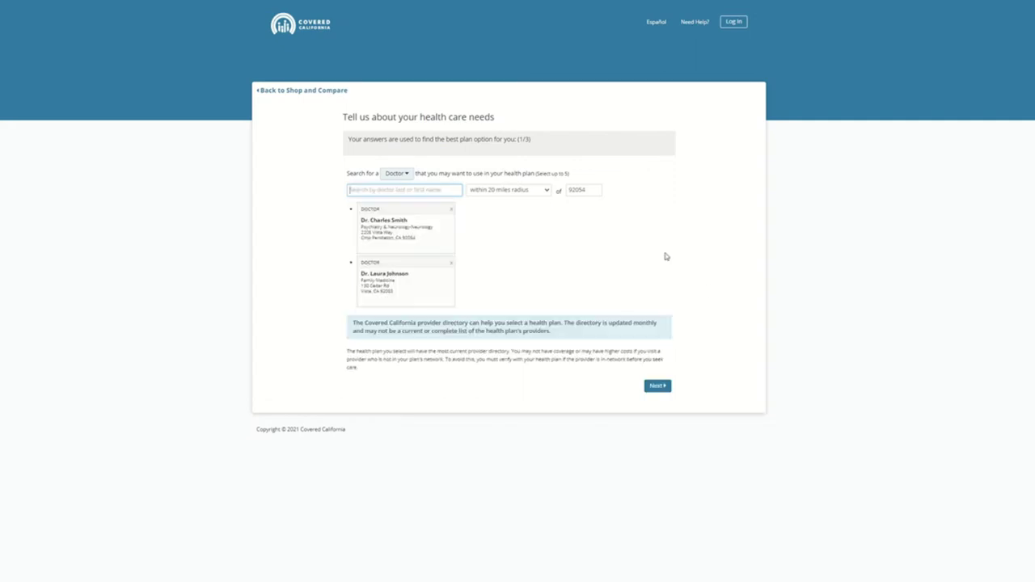
Set the doctor search radius to 100 miles and proceed through the preference questions, keeping medium use for medical services.
{"action": "left_click", "coordinate": [525, 193]}
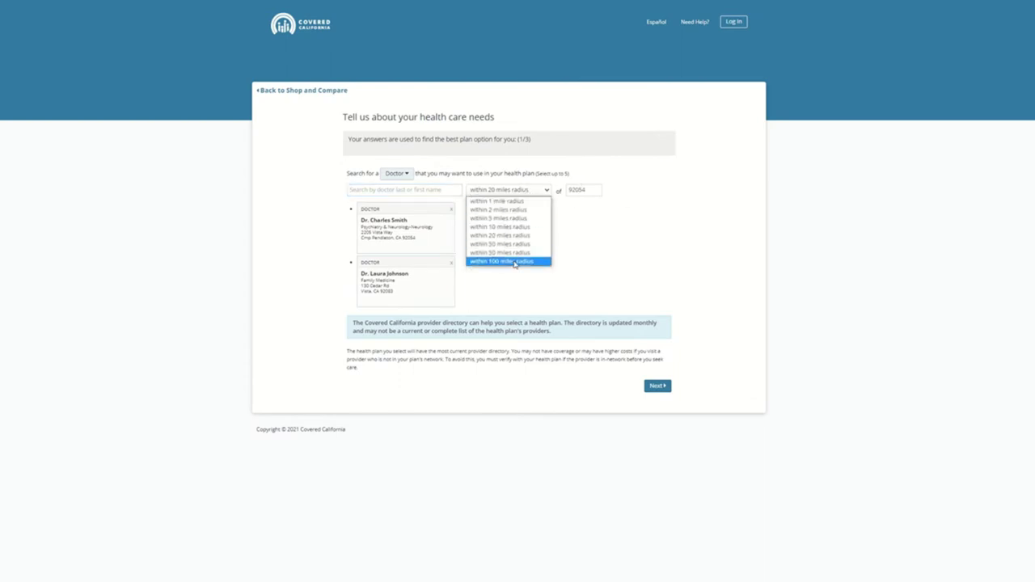
{"action": "left_click", "coordinate": [512, 261]}
{"action": "left_click", "coordinate": [657, 387]}
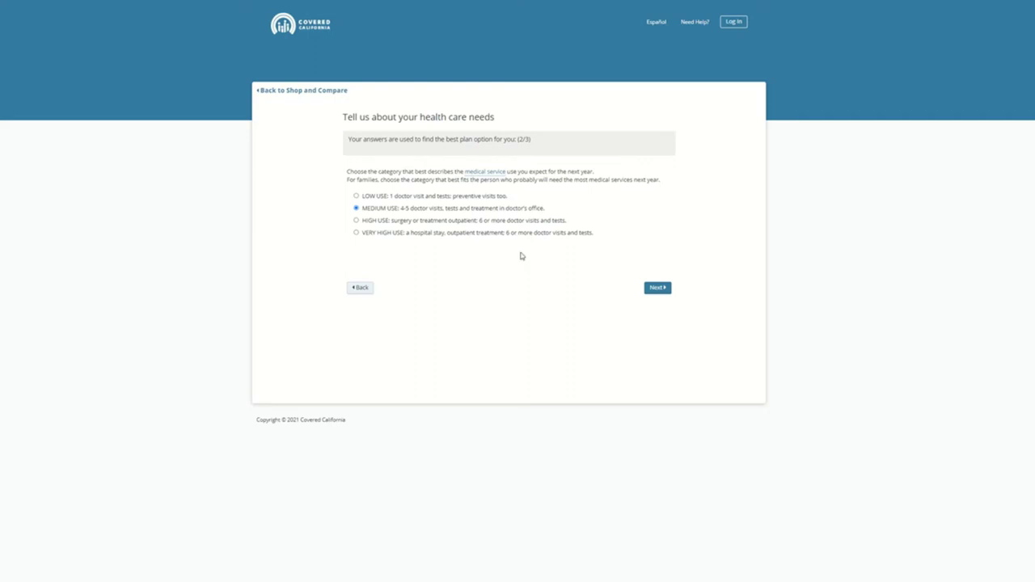
{"action": "left_click", "coordinate": [655, 288]}
{"action": "left_click", "coordinate": [646, 288]}
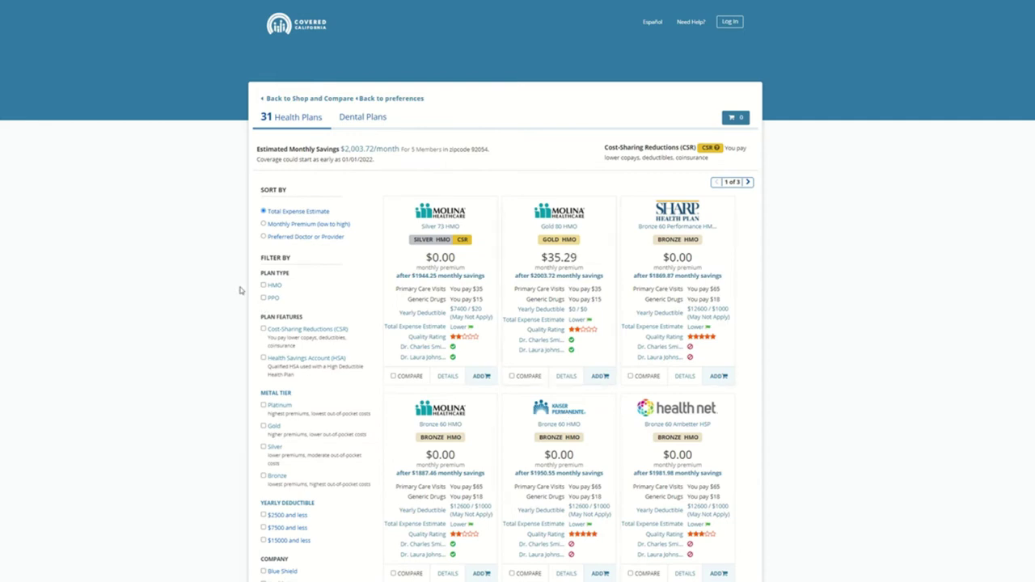
Filter the listed health plans by the Silver metal tier.
{"action": "scroll", "coordinate": [162, 258], "scroll_direction": "down", "scroll_amount": 1}
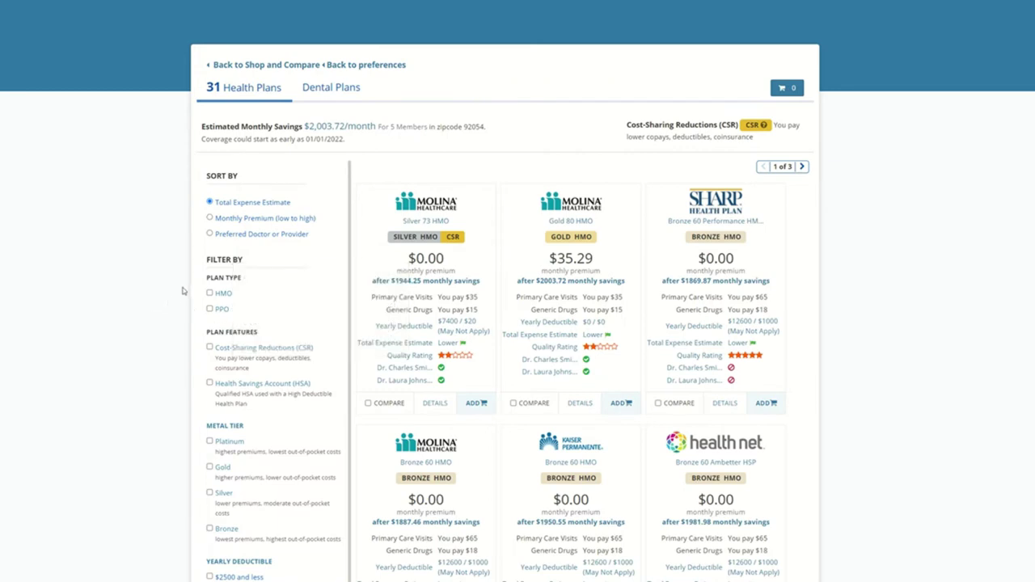
{"action": "scroll", "coordinate": [146, 299], "scroll_direction": "down", "scroll_amount": 1}
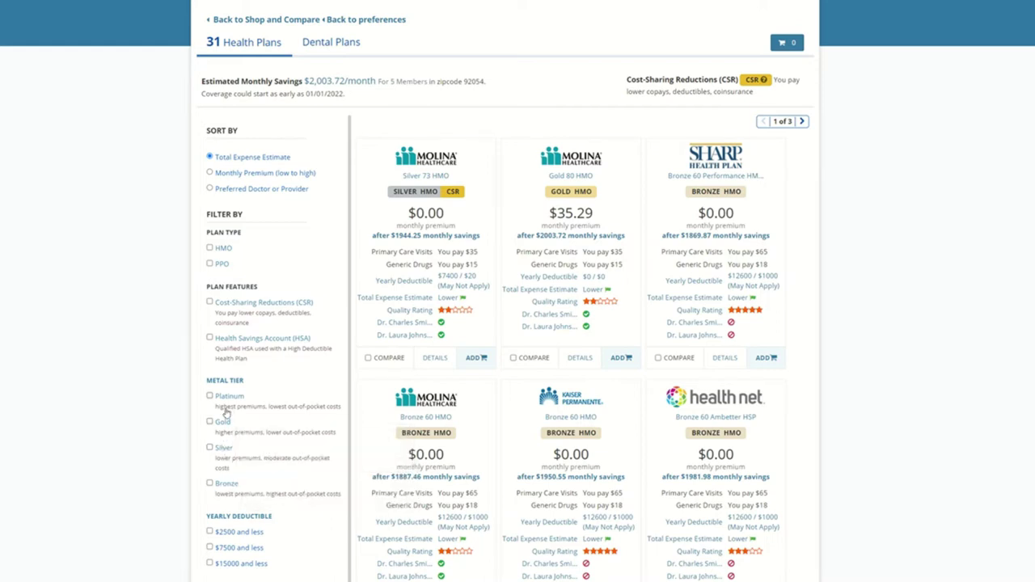
{"action": "mouse_move", "coordinate": [229, 406]}
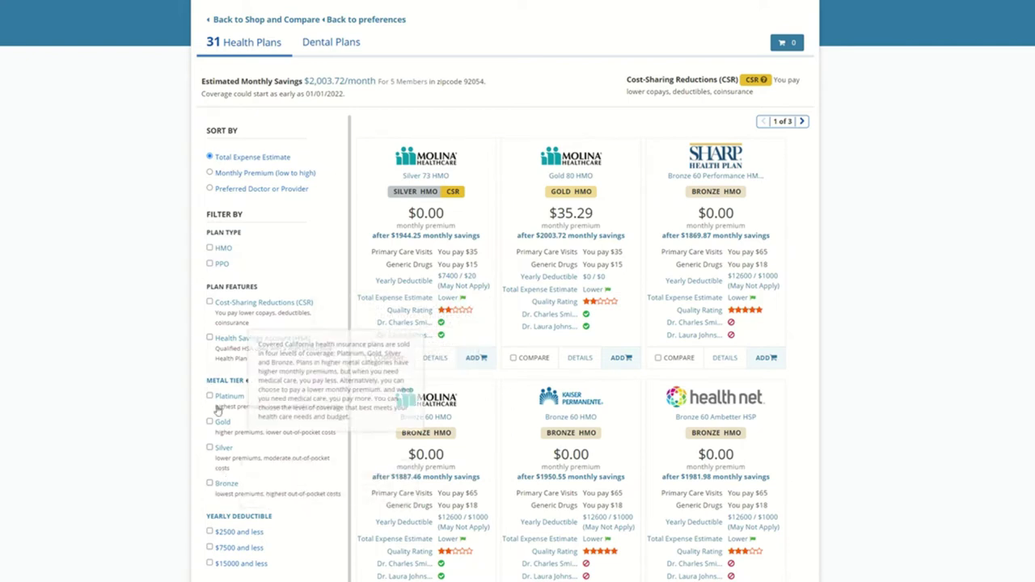
{"action": "left_click", "coordinate": [210, 448]}
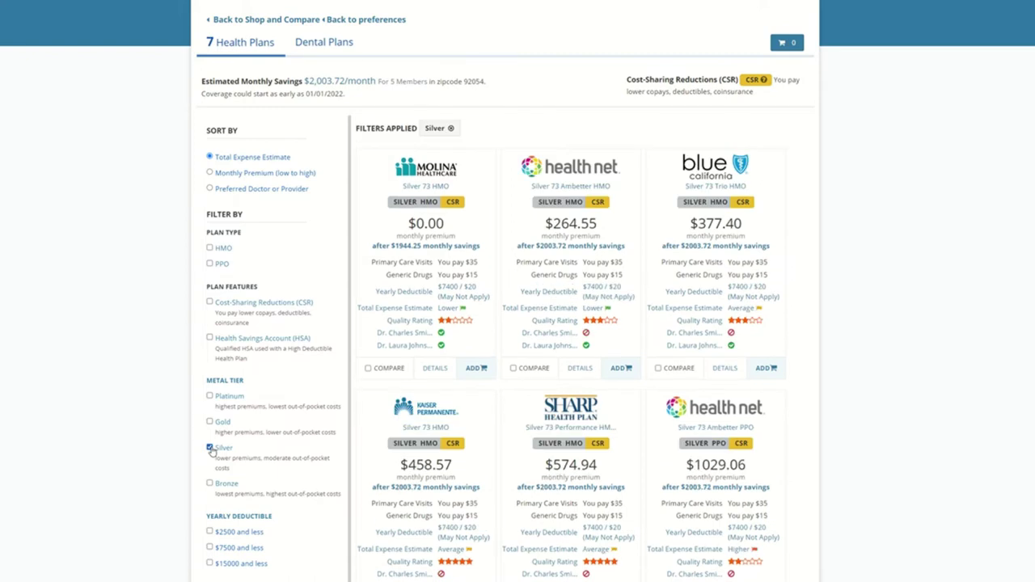
{"action": "mouse_move", "coordinate": [221, 430]}
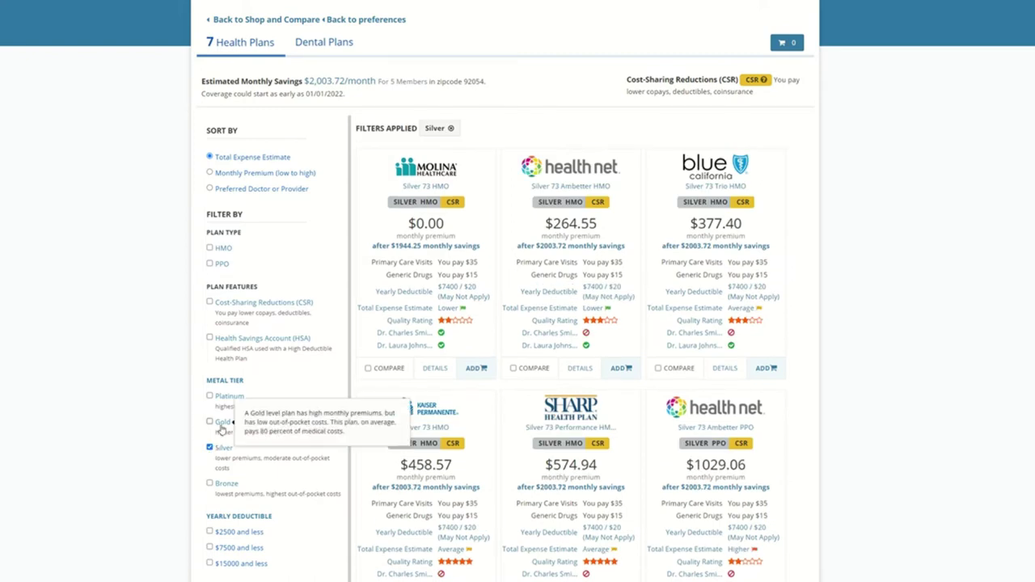